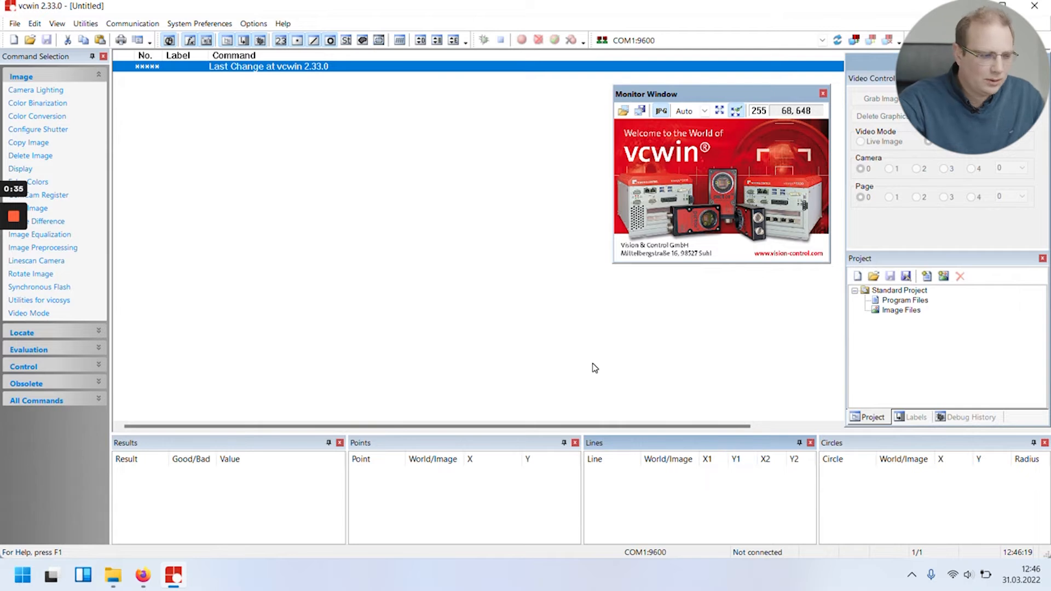
# Select Simulator as the communication protocol in the communication parameters.
pyautogui.click(133, 24)
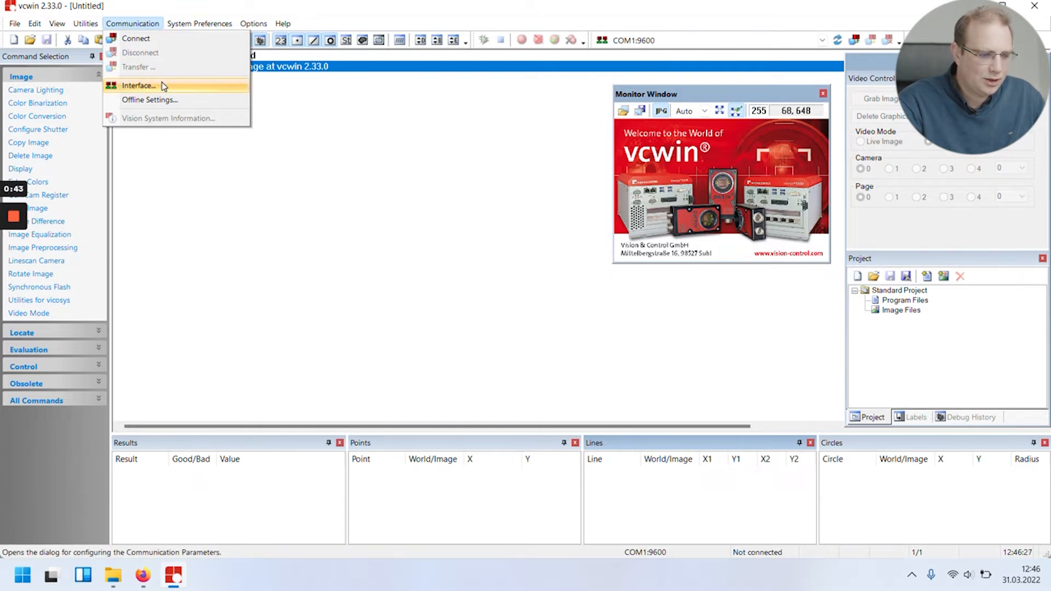
pyautogui.click(398, 188)
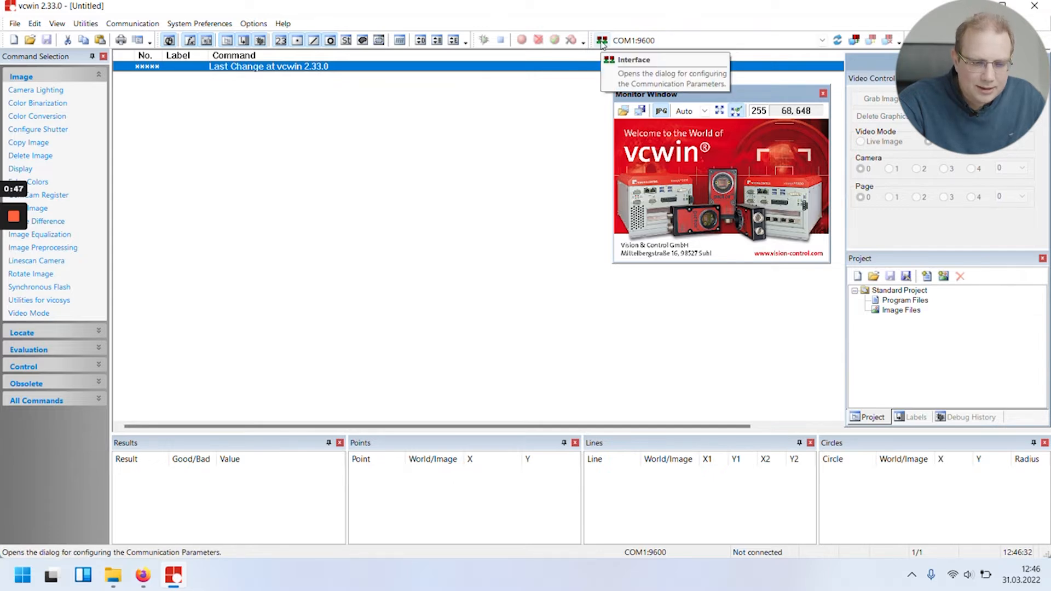
pyautogui.click(648, 41)
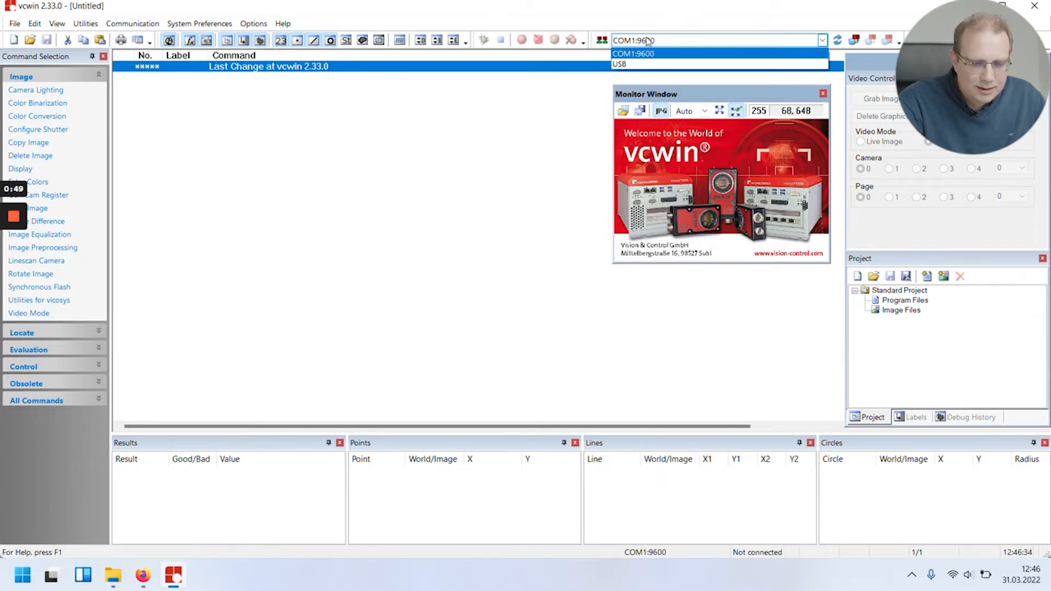
pyautogui.click(602, 42)
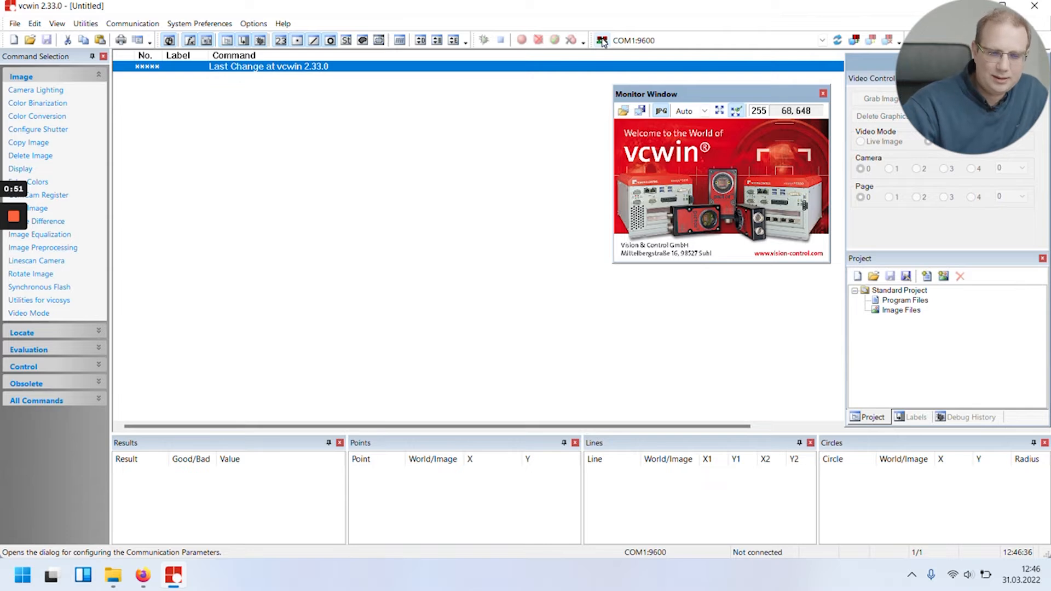
pyautogui.click(602, 42)
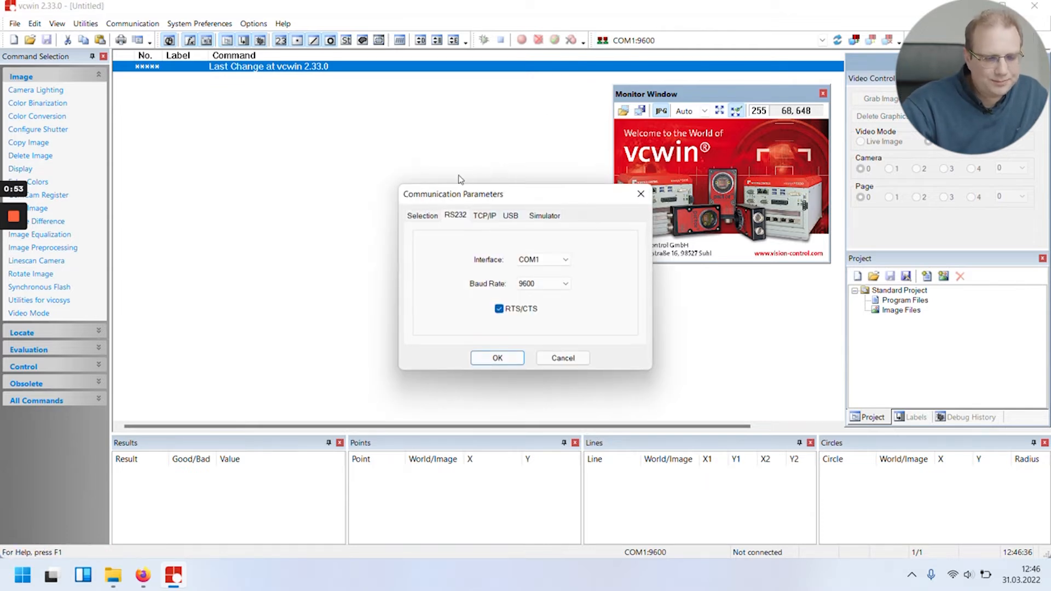
pyautogui.click(427, 216)
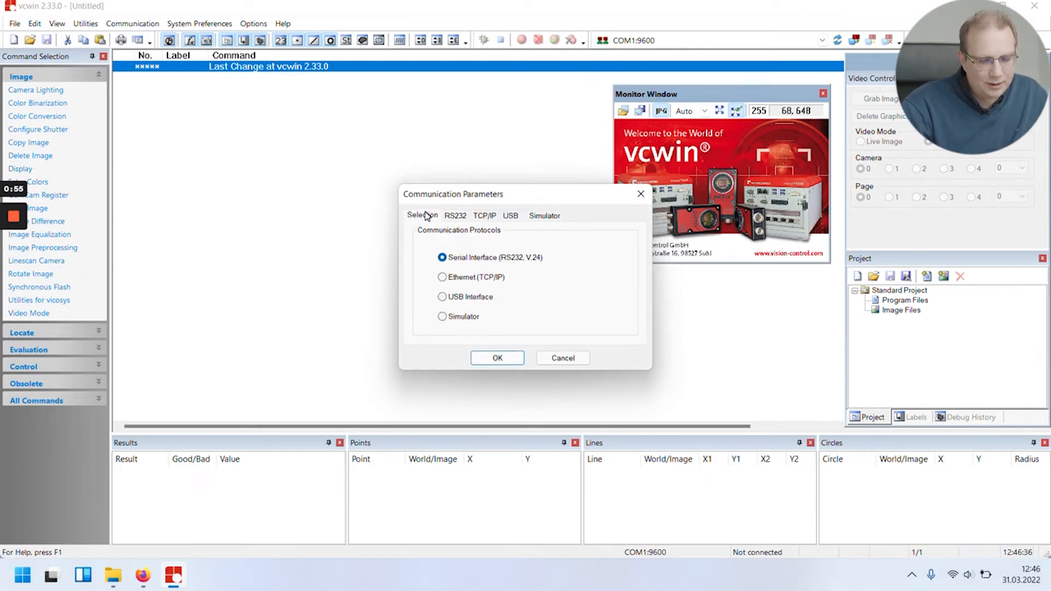
pyautogui.click(475, 317)
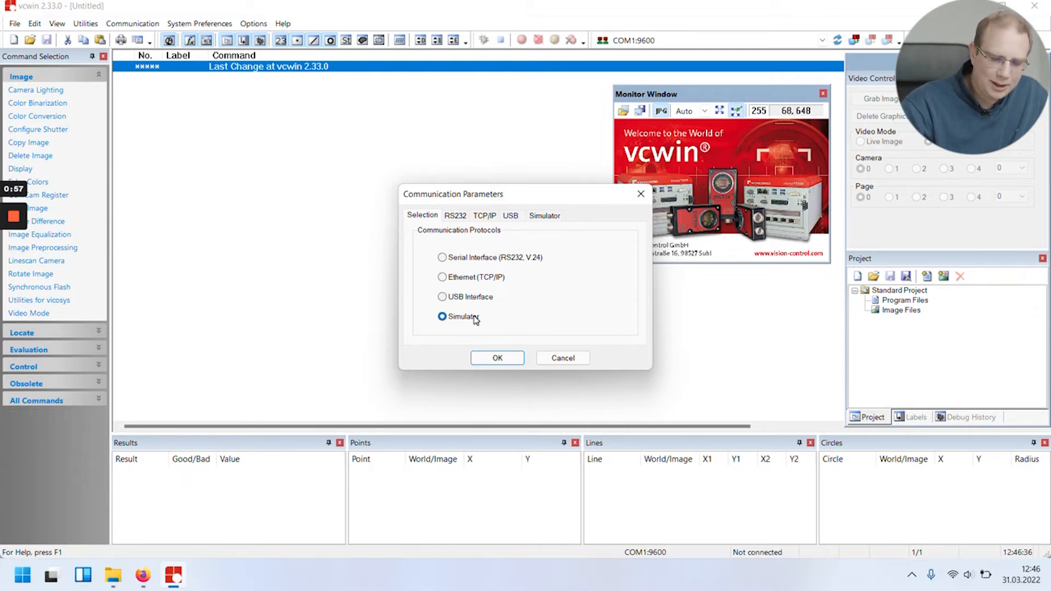
# Name the new simulator testsim and choose DIO8 (vicosys) as its I/O hardware.
pyautogui.click(545, 216)
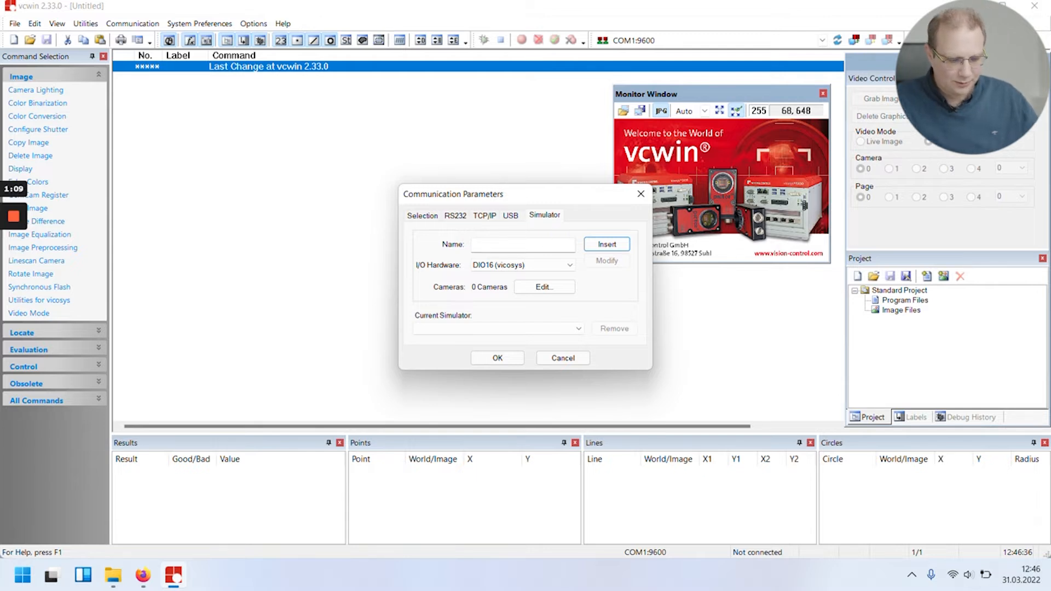
pyautogui.click(523, 245)
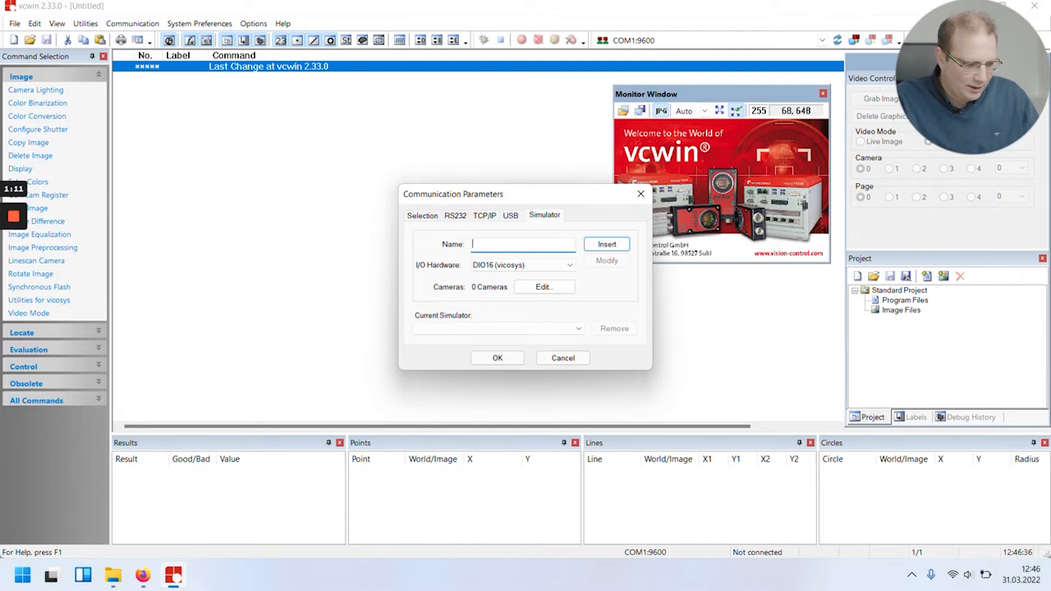
pyautogui.write('testsim')
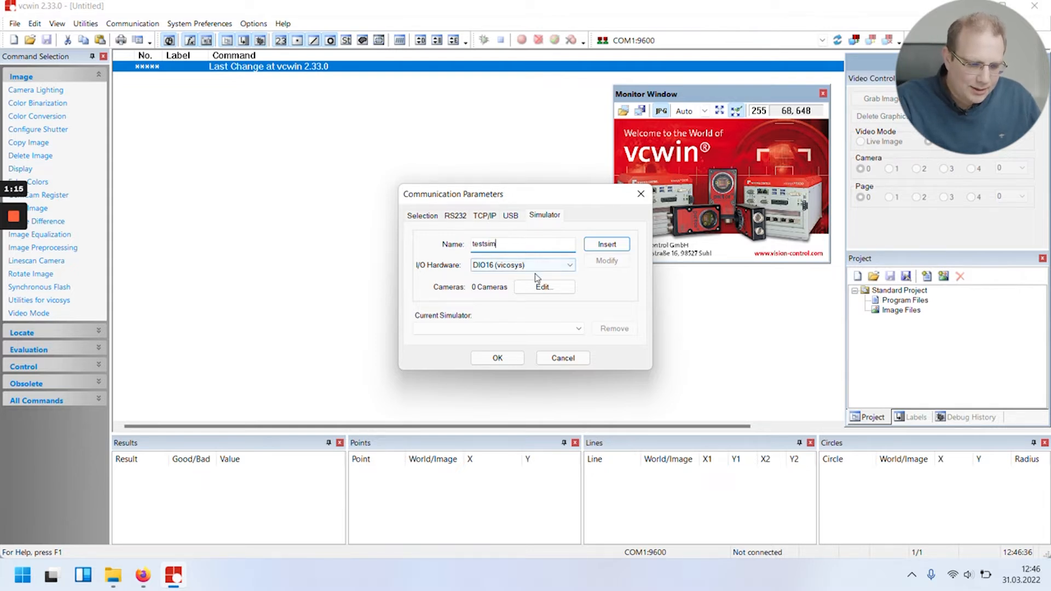
pyautogui.click(561, 266)
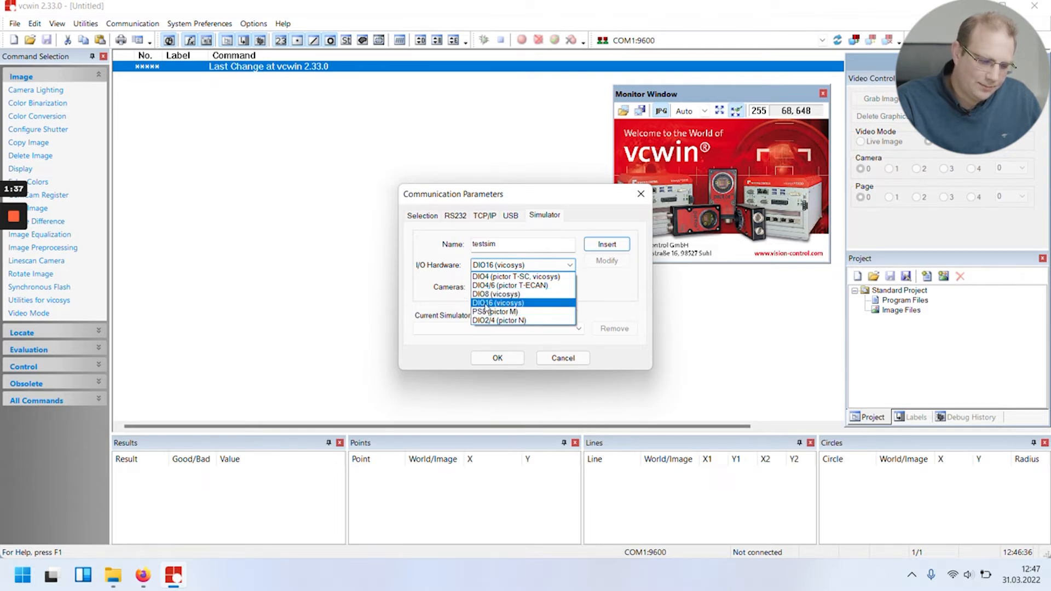
pyautogui.click(521, 294)
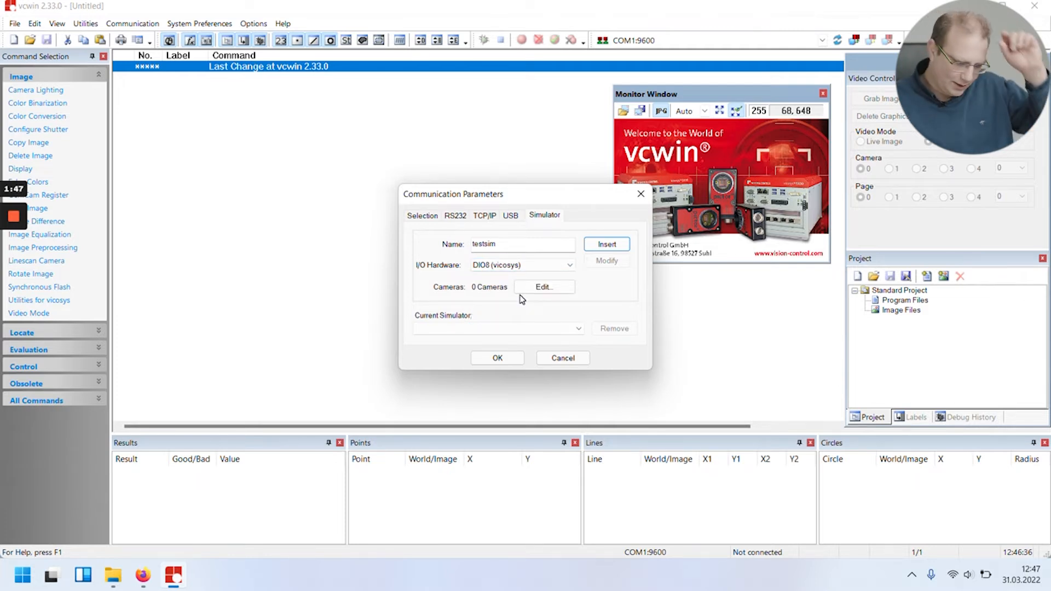
# Define a user-defined simulated camera with a width of 1920 pixels, a height of 1080 pixels and type Mono.
pyautogui.click(537, 293)
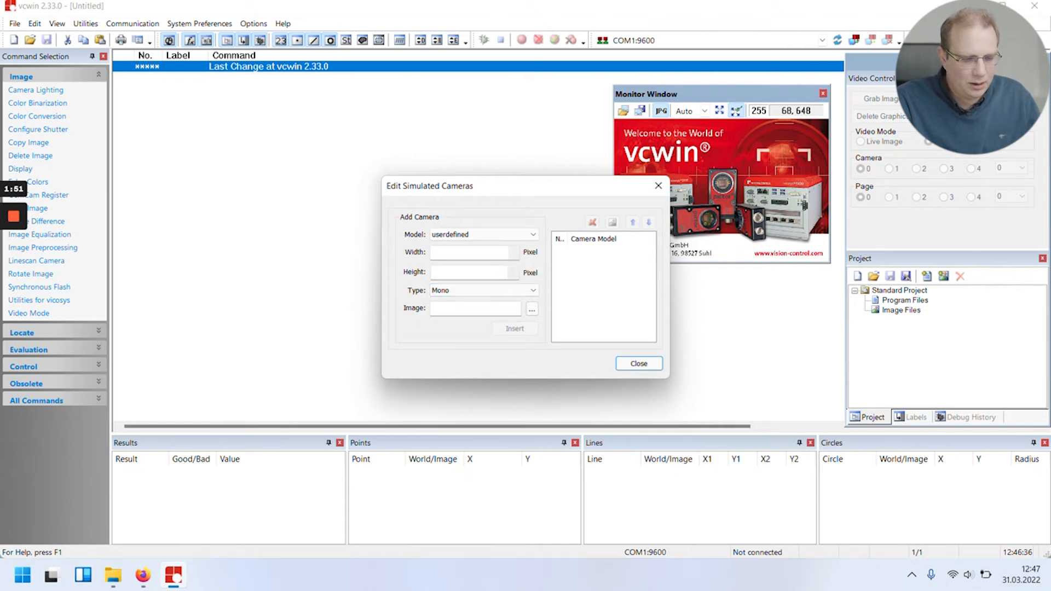
pyautogui.click(470, 253)
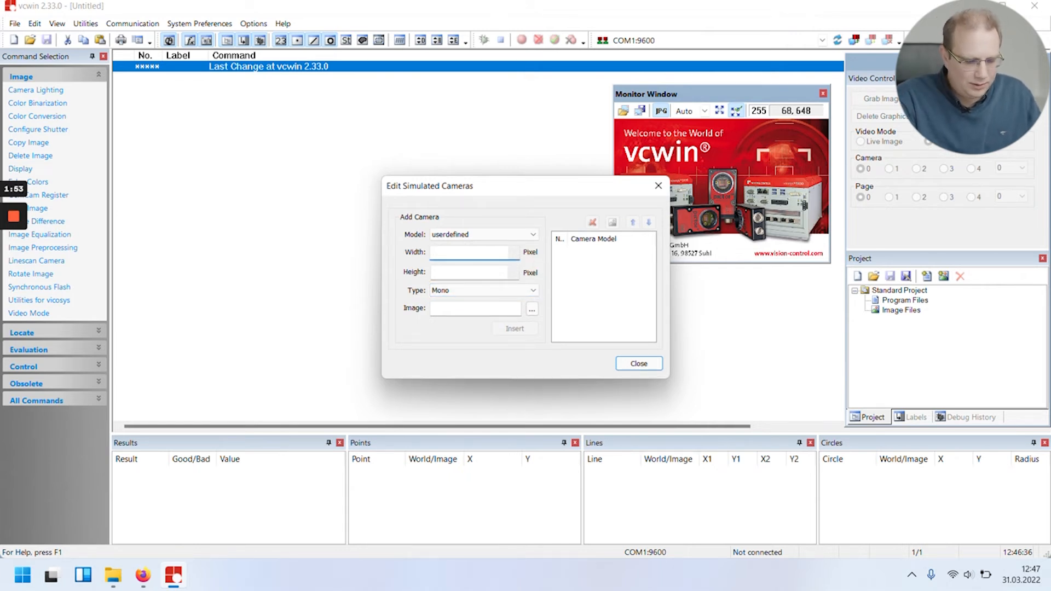
pyautogui.write('1920')
pyautogui.press('Tab')
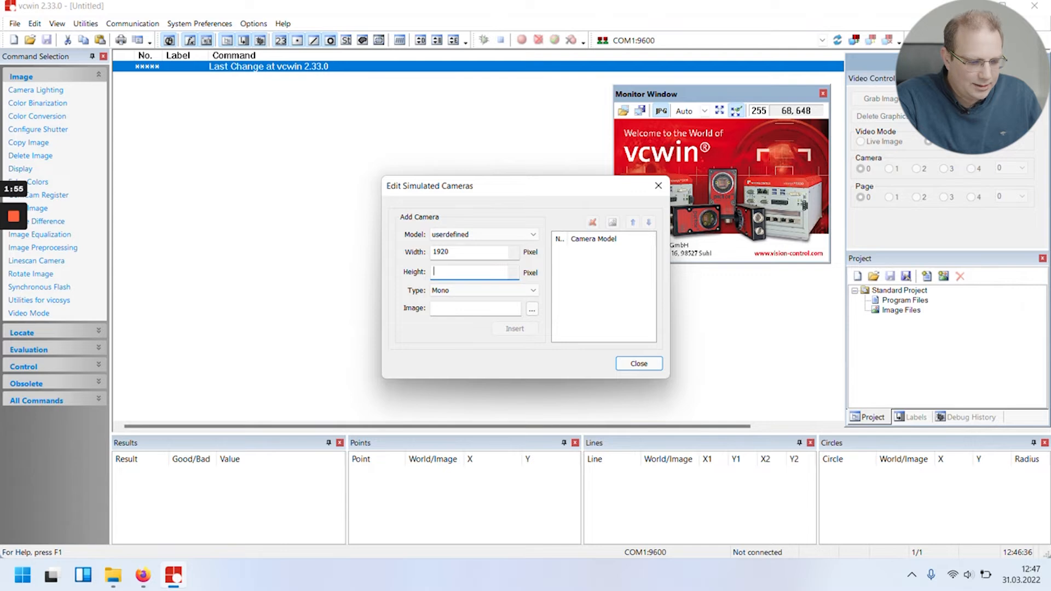
pyautogui.write('1080')
pyautogui.click(481, 292)
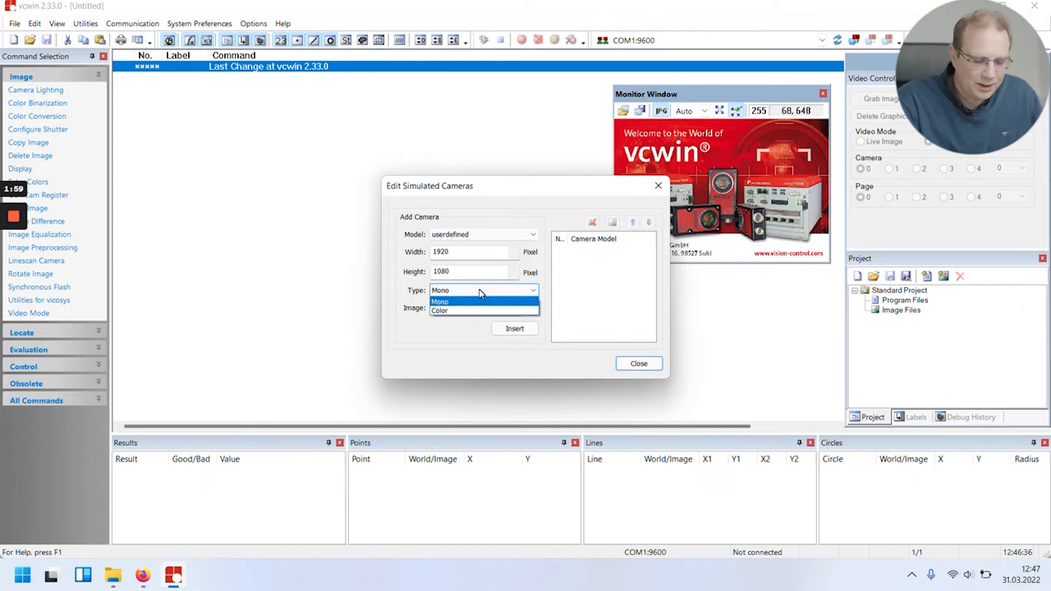
pyautogui.click(481, 292)
pyautogui.press('Tab')
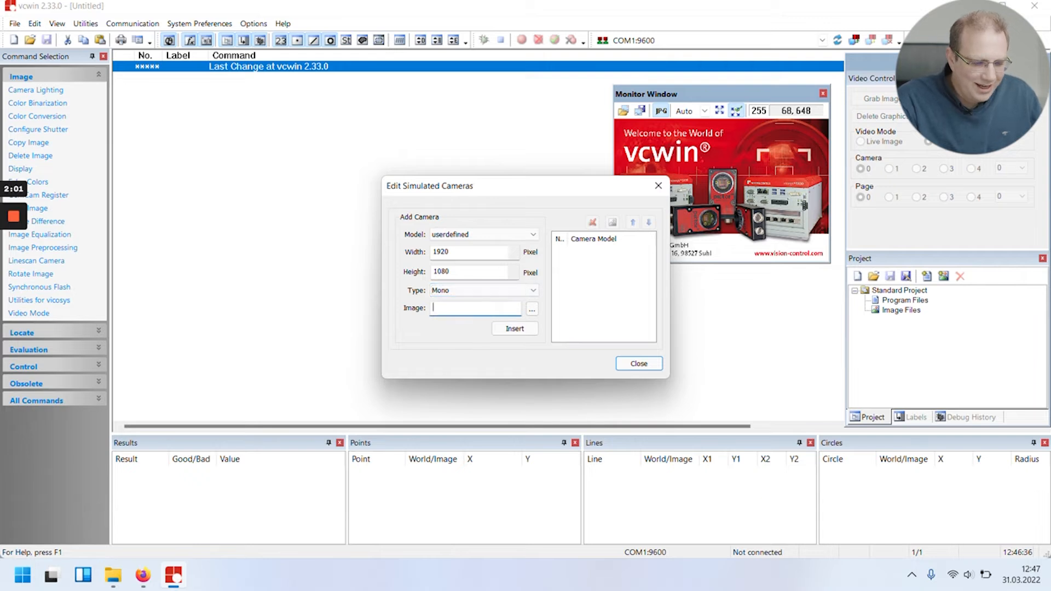
# Assign the image file geocopy.bmp to the 1920 x 1080 camera and insert it into the simulated camera list.
pyautogui.click(532, 309)
pyautogui.doubleClick(502, 207)
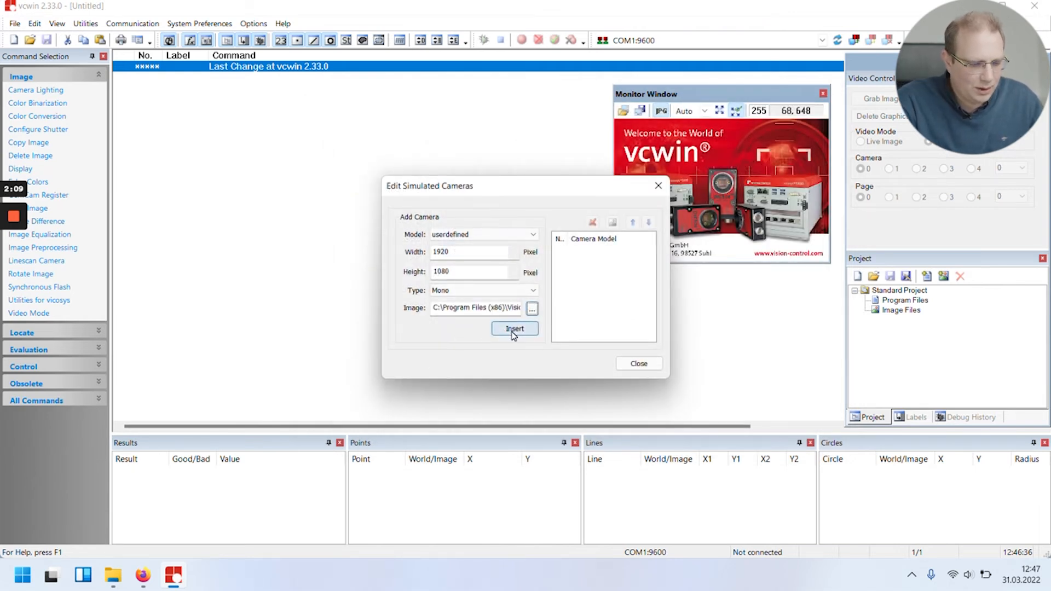
pyautogui.click(514, 331)
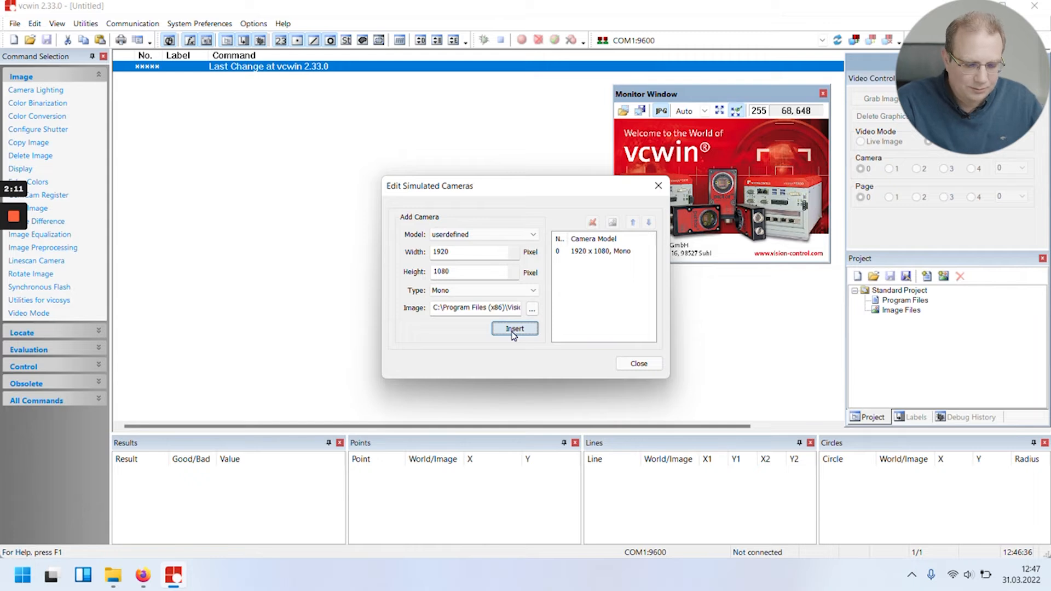
pyautogui.click(624, 252)
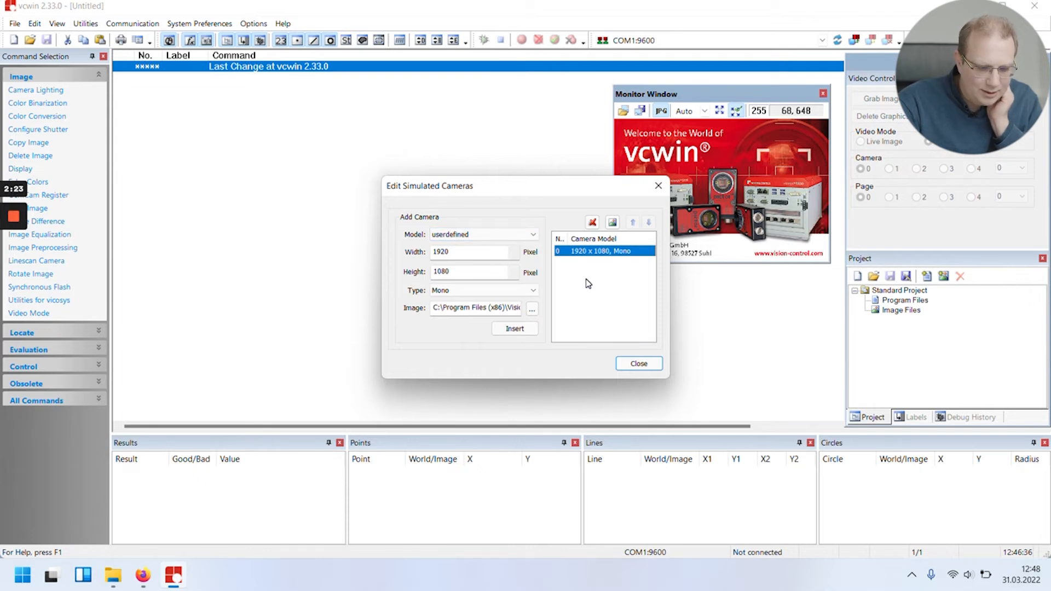
# Add a second simulated camera with the AVT Manta G125B model, type Mono and an empty image path.
pyautogui.click(531, 234)
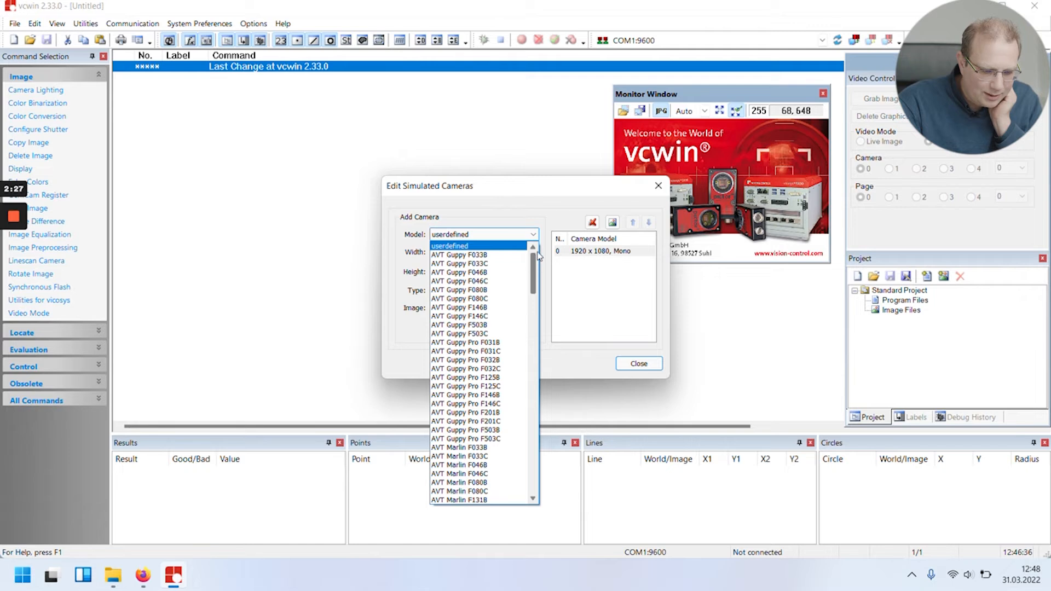
pyautogui.moveTo(535, 259); pyautogui.dragTo(536, 362)
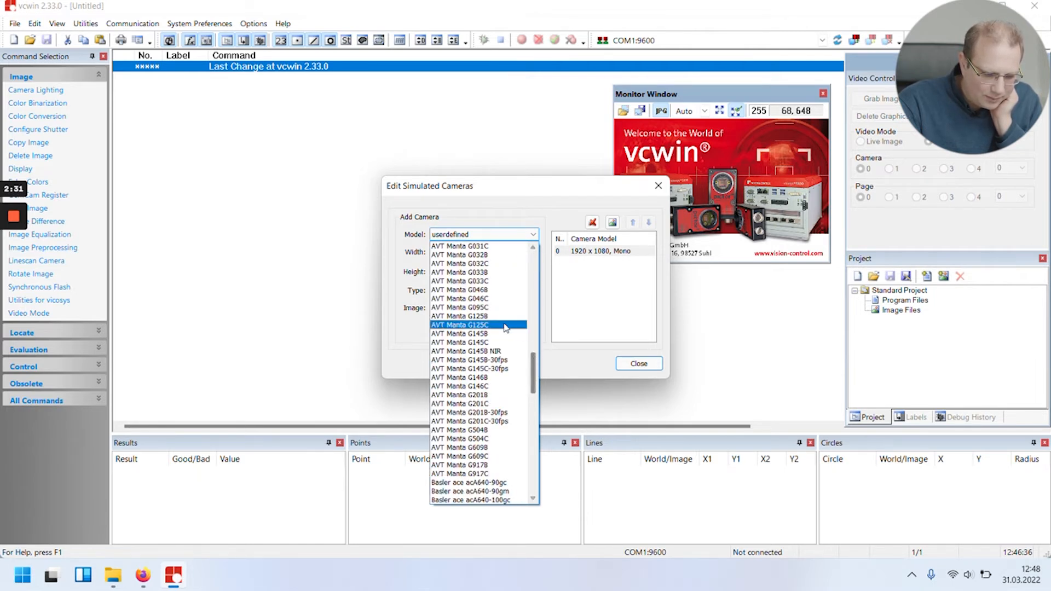
pyautogui.click(501, 324)
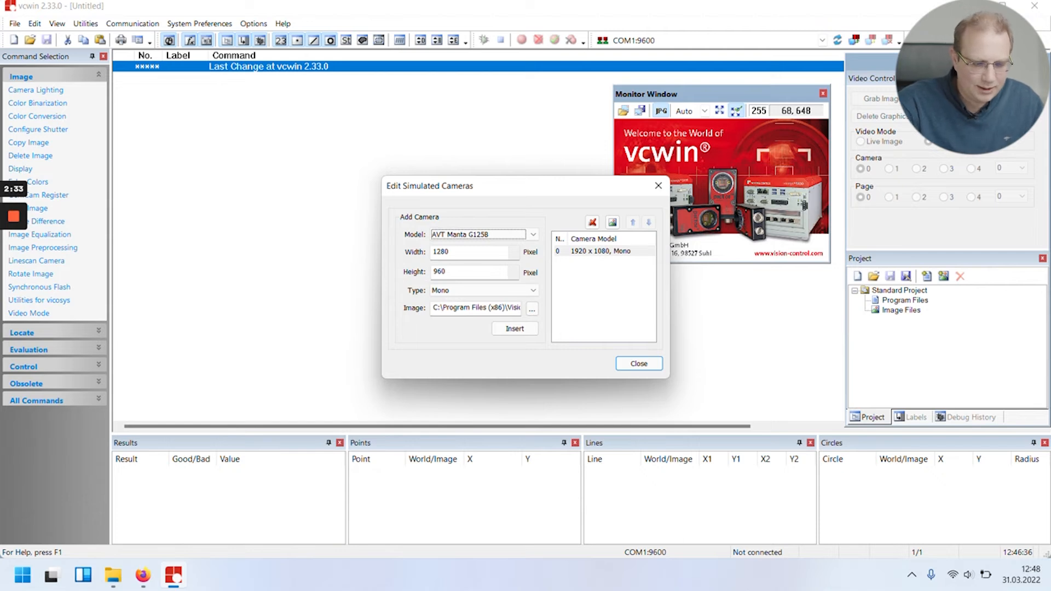
pyautogui.click(478, 294)
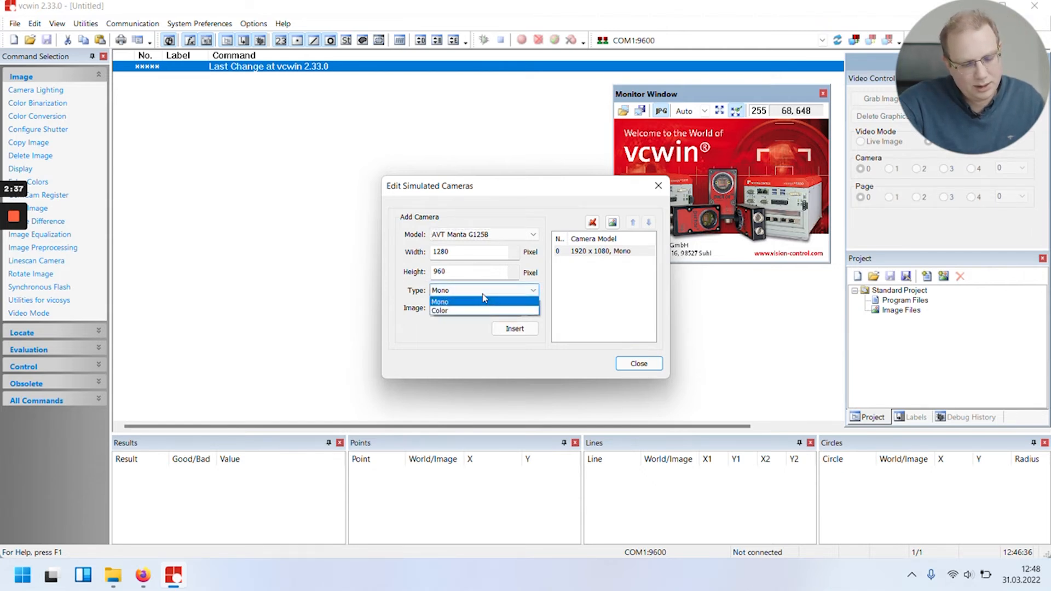
pyautogui.click(478, 301)
pyautogui.doubleClick(457, 307)
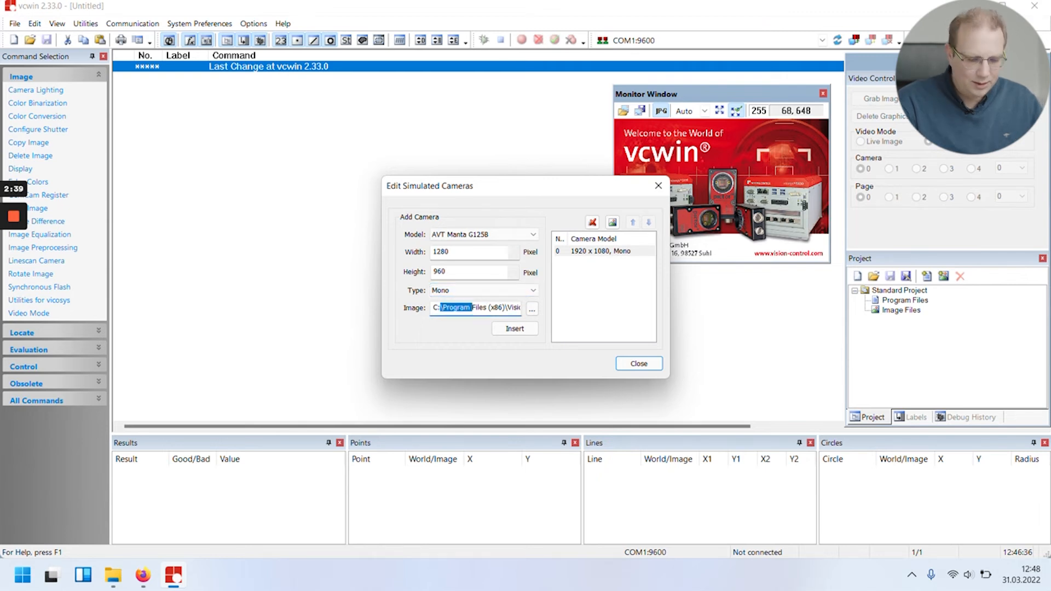
pyautogui.hotkey('ctrl', 'a')
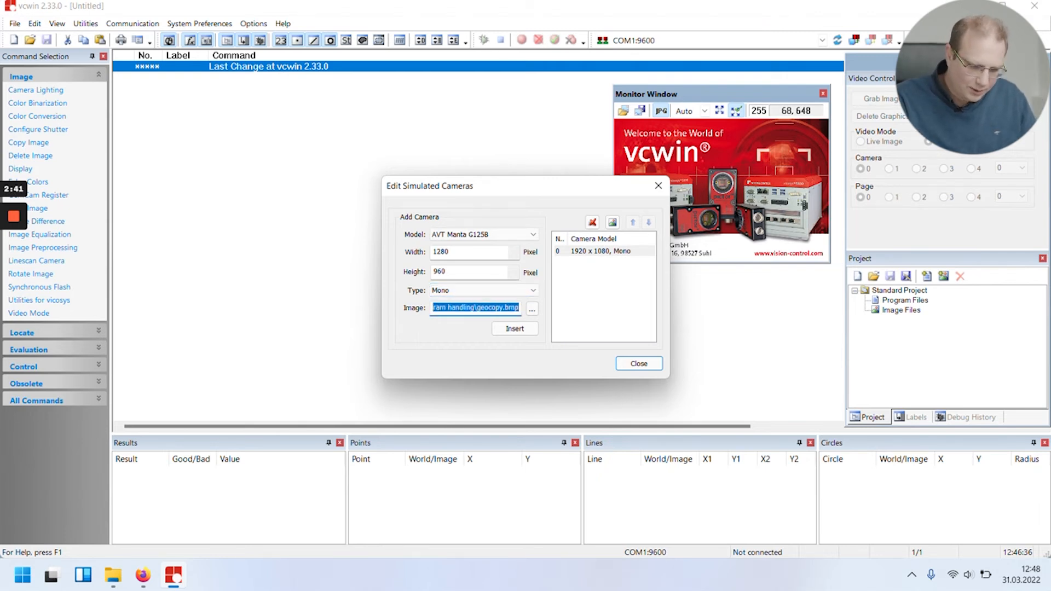
pyautogui.press('BackSpace')
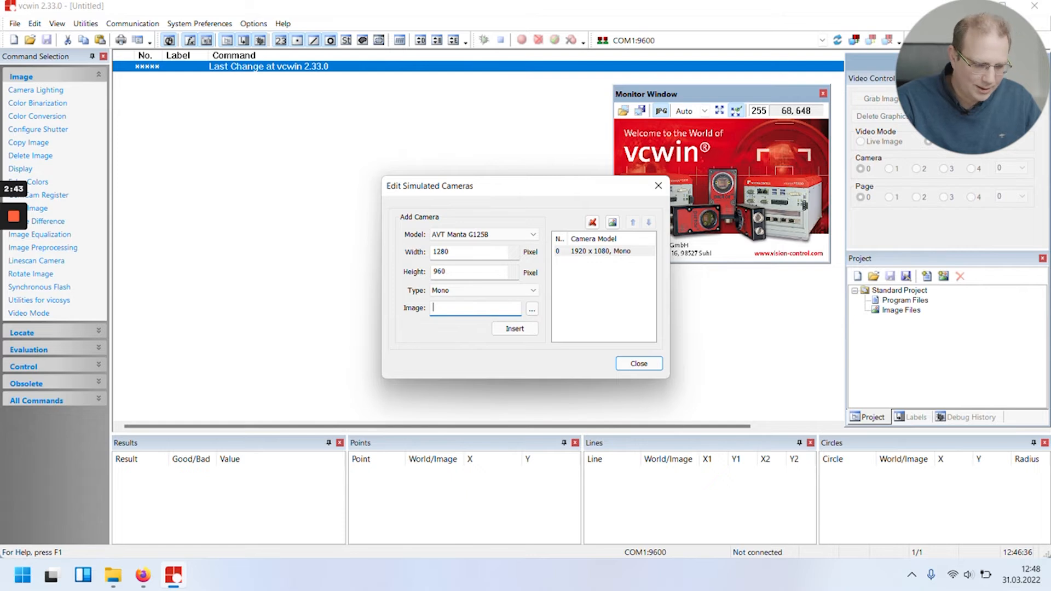
pyautogui.click(515, 328)
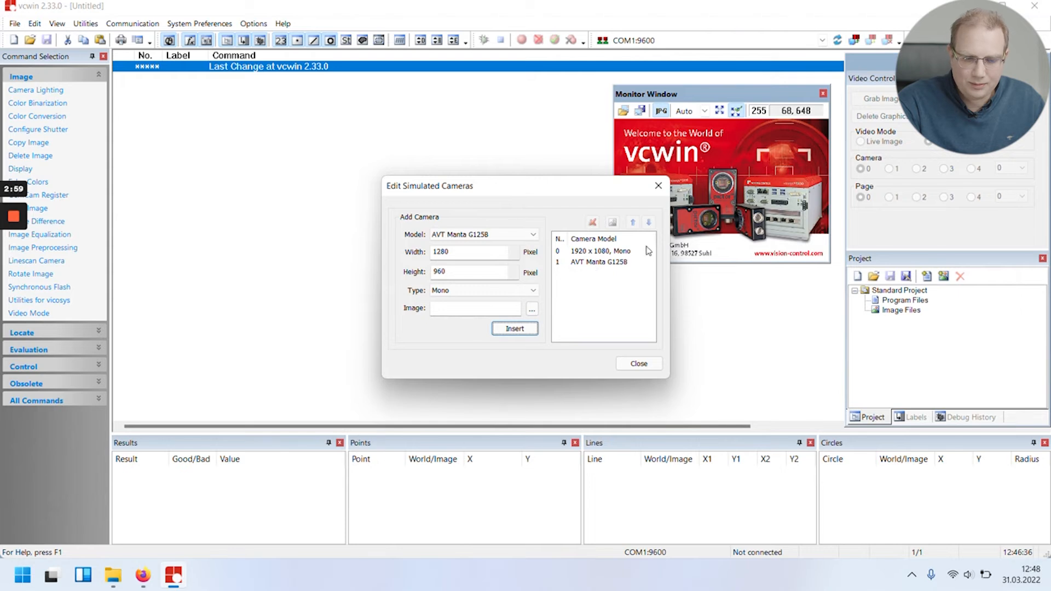
# Finish editing the simulated cameras, insert testsim as the current simulator and accept the communication parameters.
pyautogui.click(581, 253)
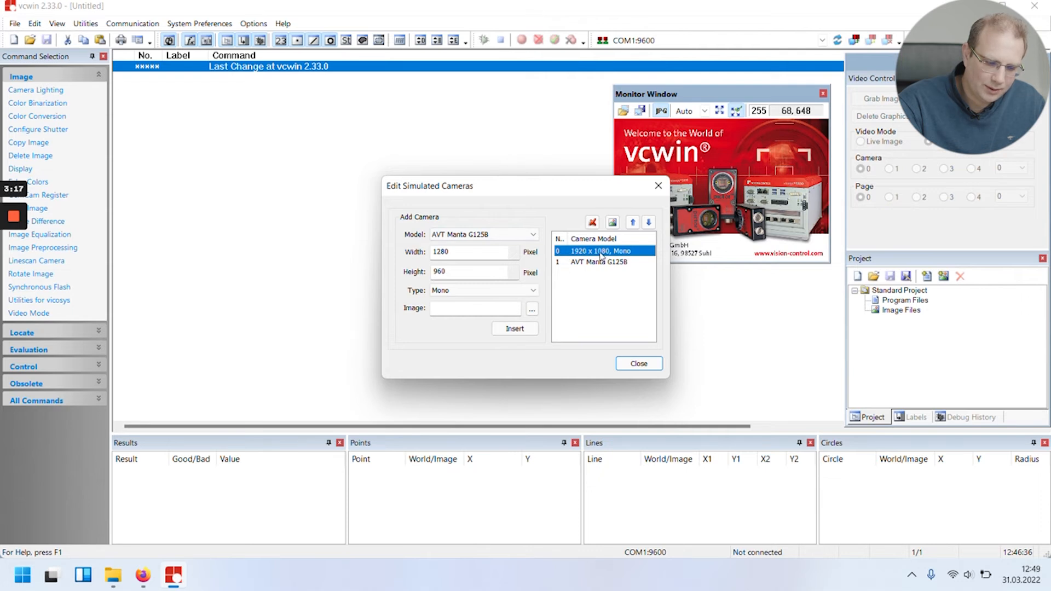
pyautogui.click(638, 263)
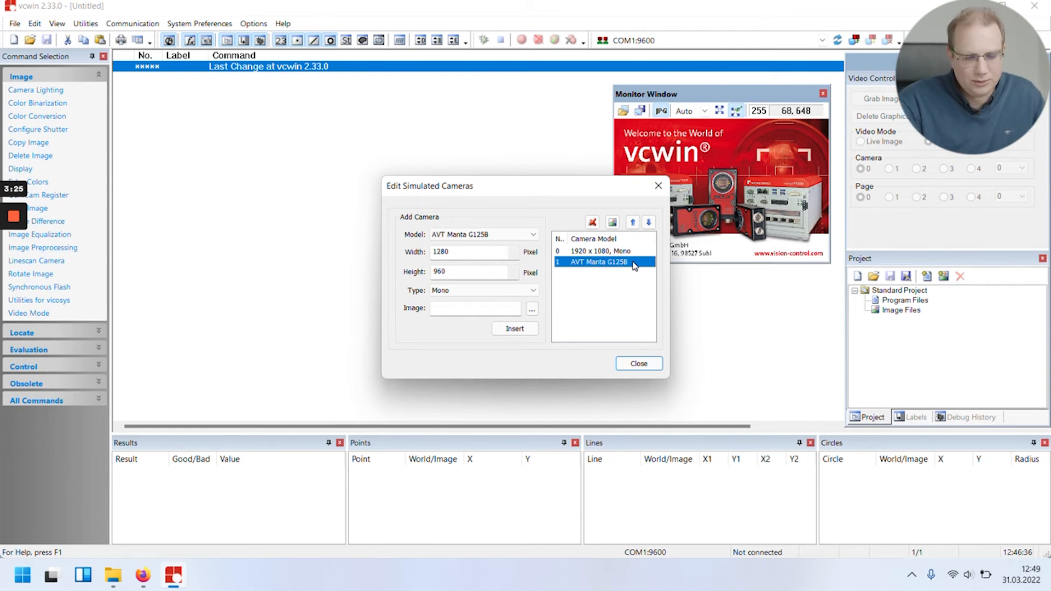
pyautogui.click(651, 368)
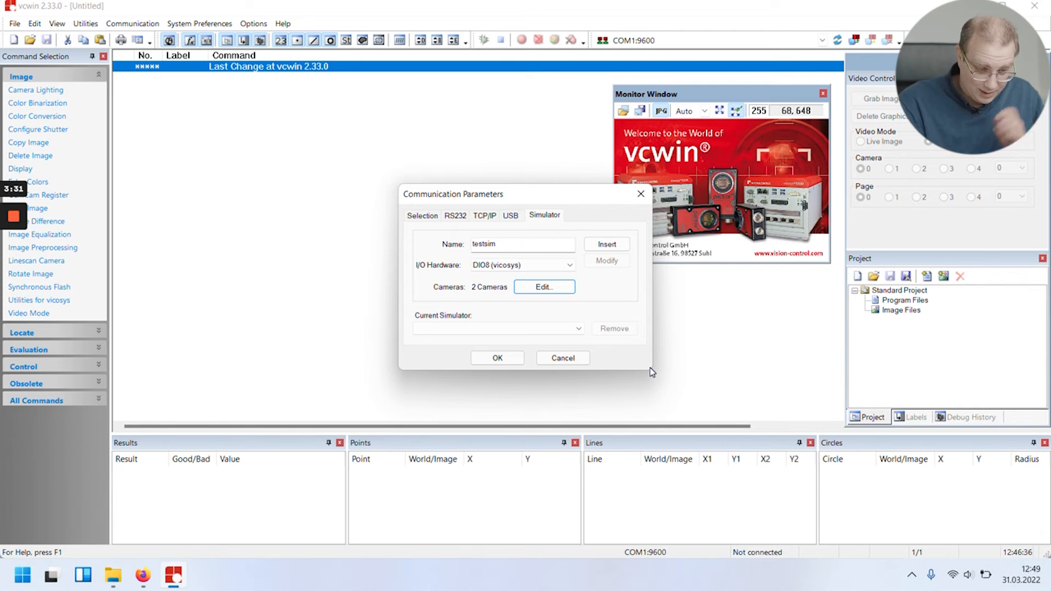
pyautogui.click(606, 248)
pyautogui.click(462, 327)
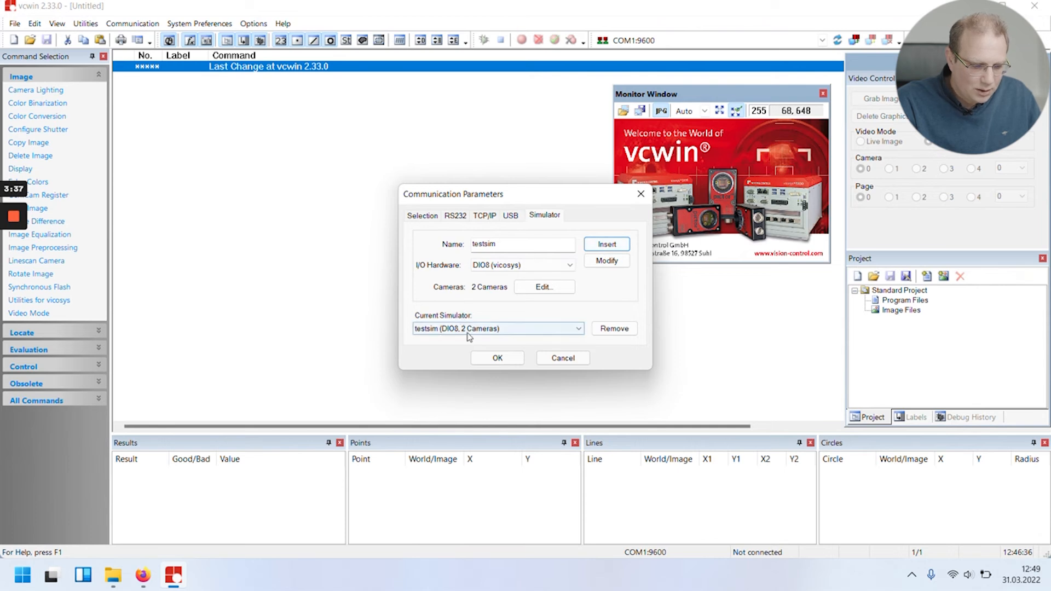
pyautogui.click(484, 338)
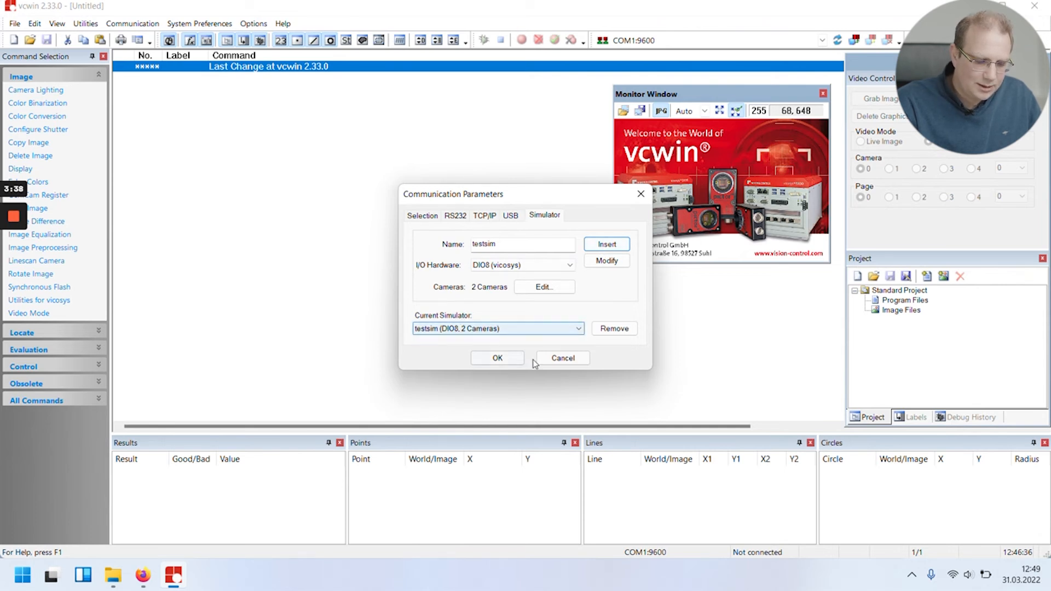
pyautogui.click(500, 358)
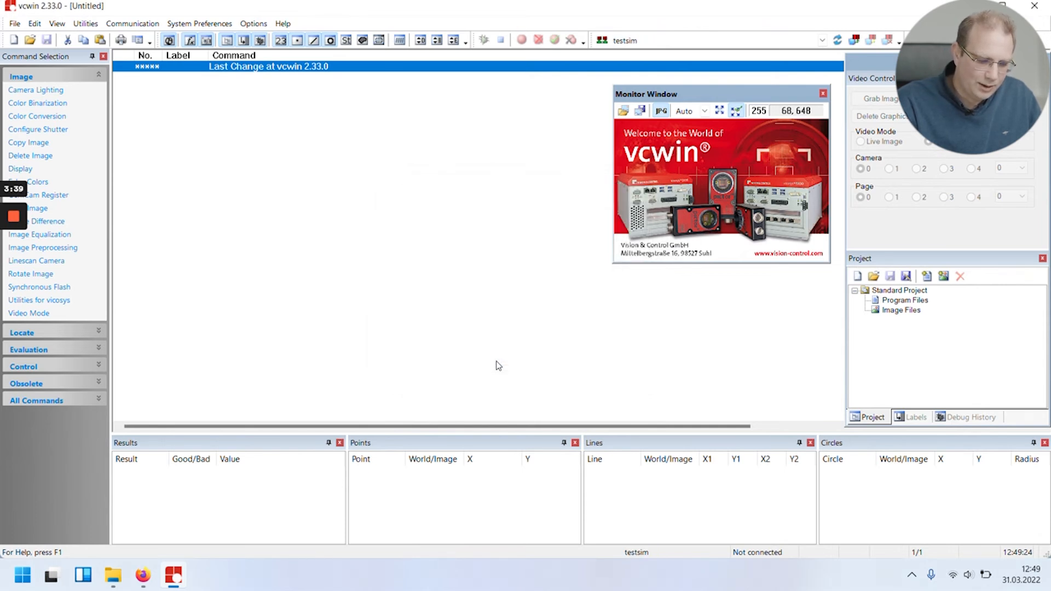
# Choose testsim as the active interface and connect to it.
pyautogui.click(793, 44)
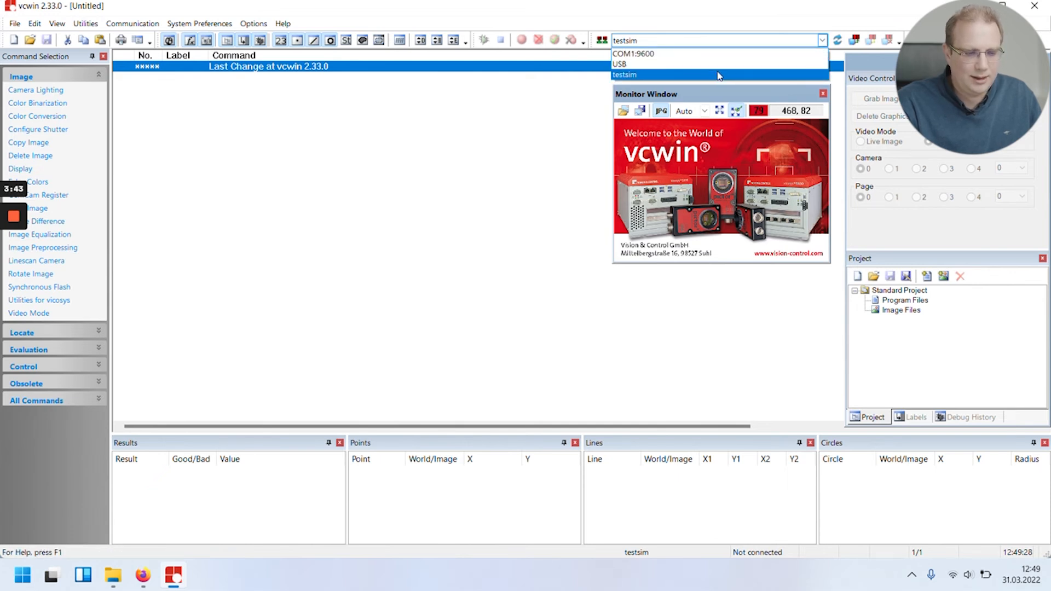
pyautogui.click(630, 80)
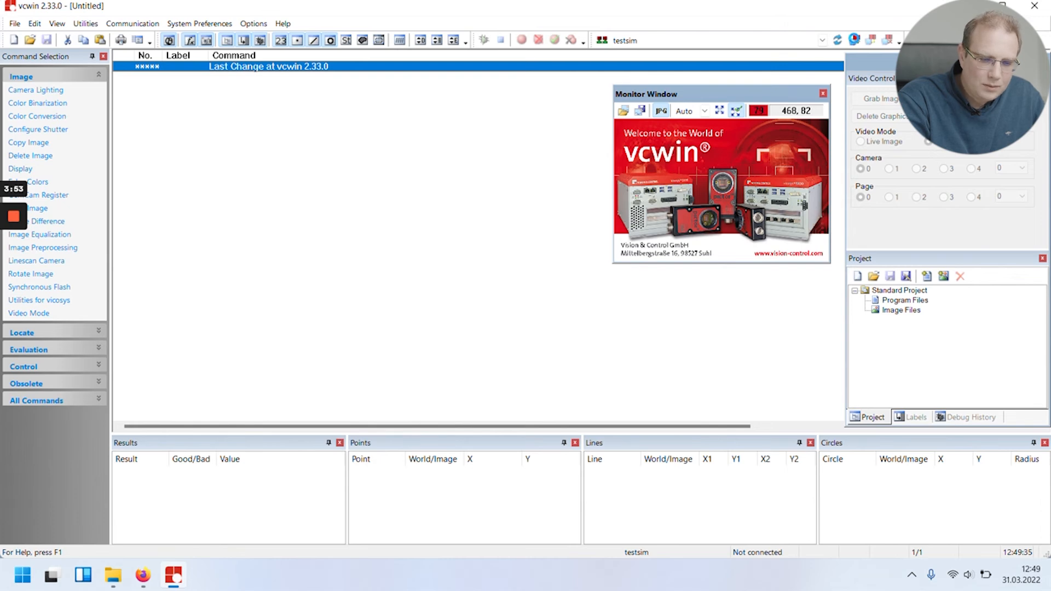
pyautogui.click(856, 40)
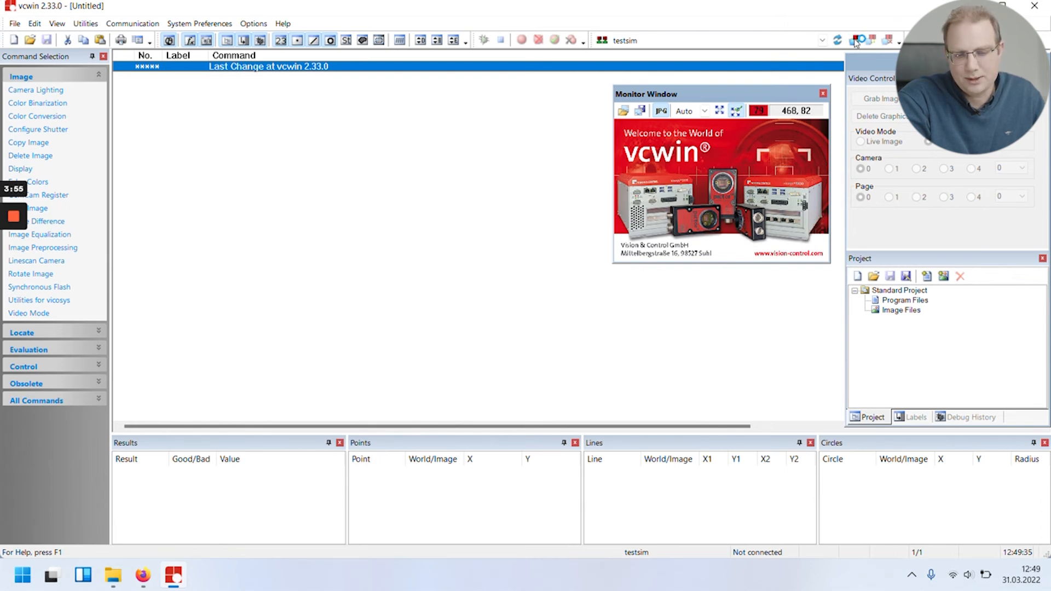
pyautogui.press('Return')
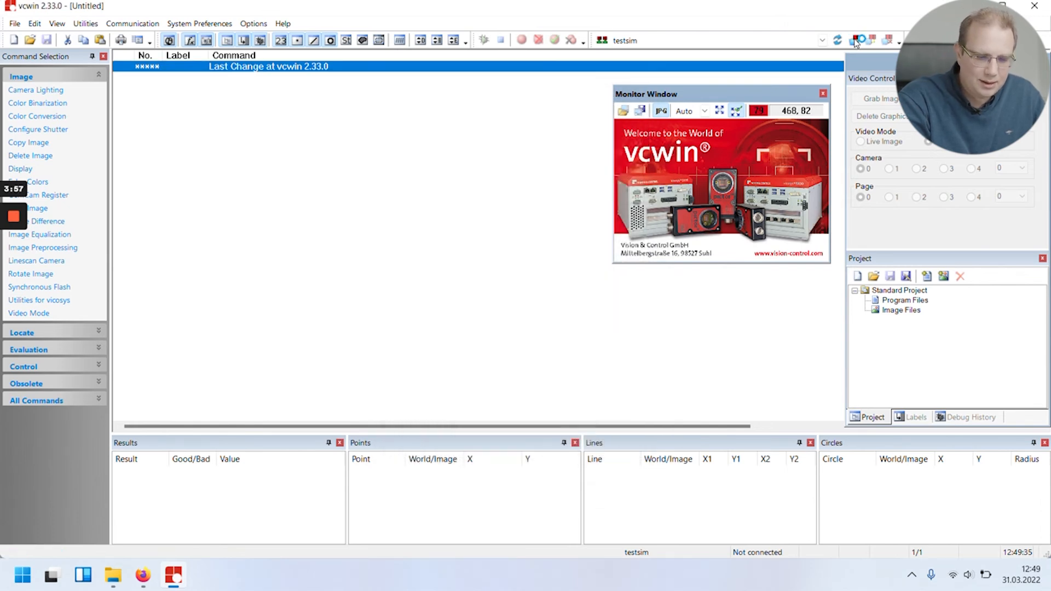